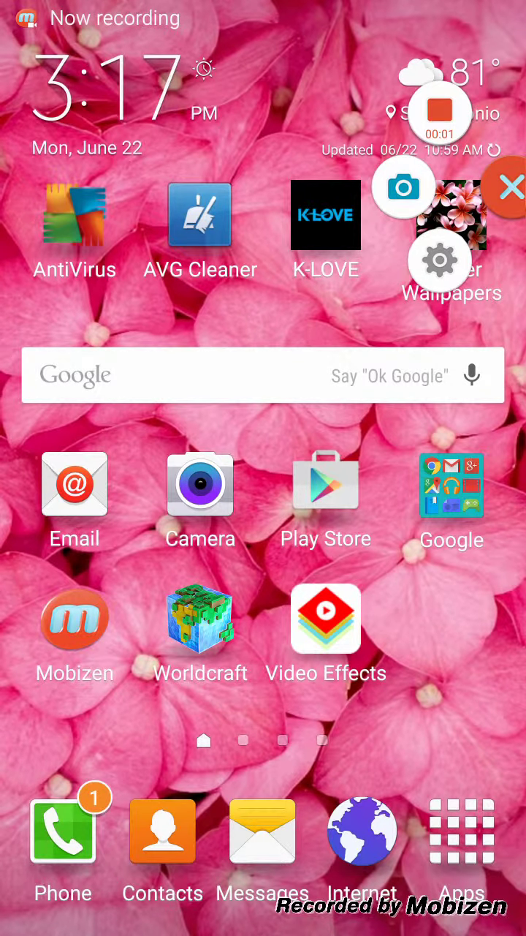
Tap the Google folder icon on the Android home screen
click(511, 189)
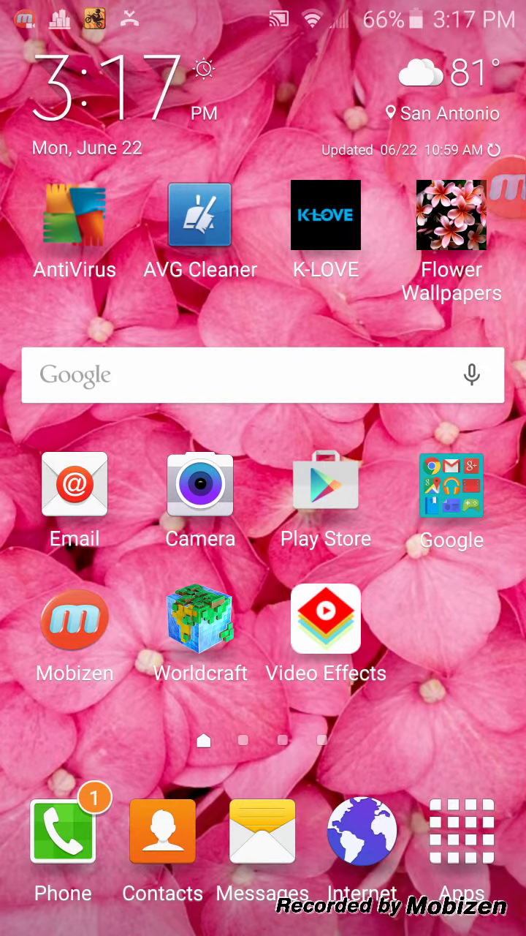
Launch YouTube, view Pink Flame's current profile photo in the drawer, then return home
click(452, 484)
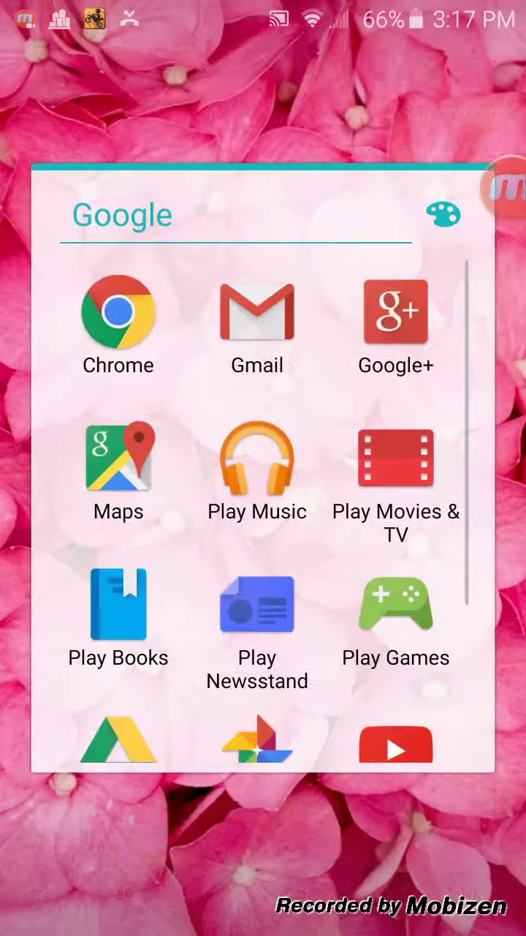
scroll(263, 511, down, 5)
click(395, 533)
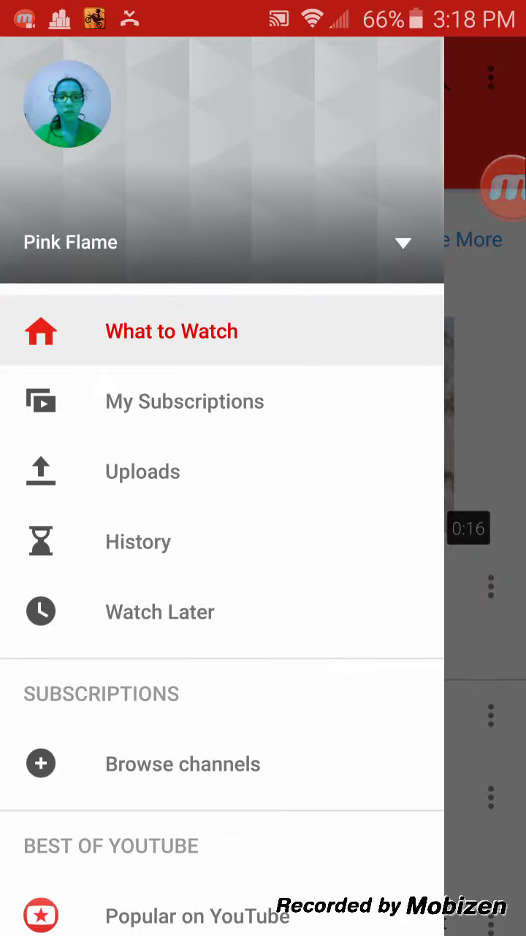
click(172, 331)
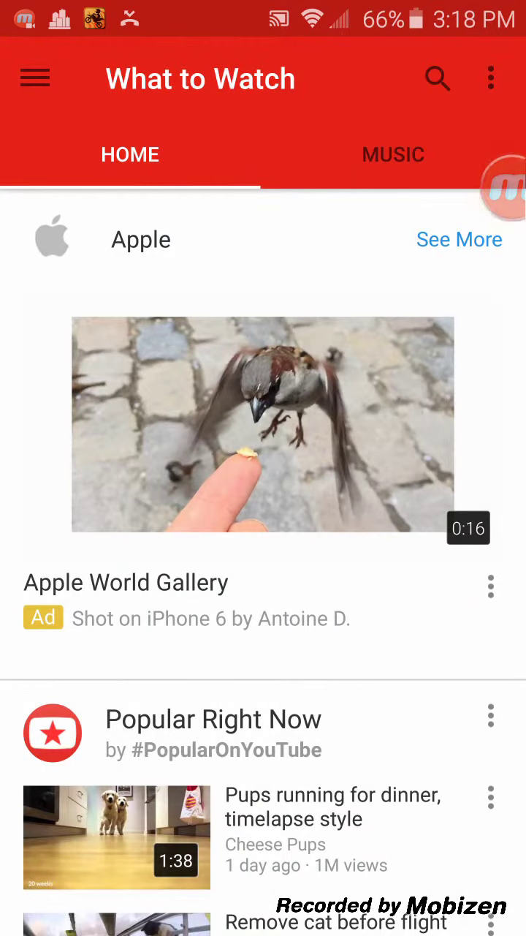
key(Home)
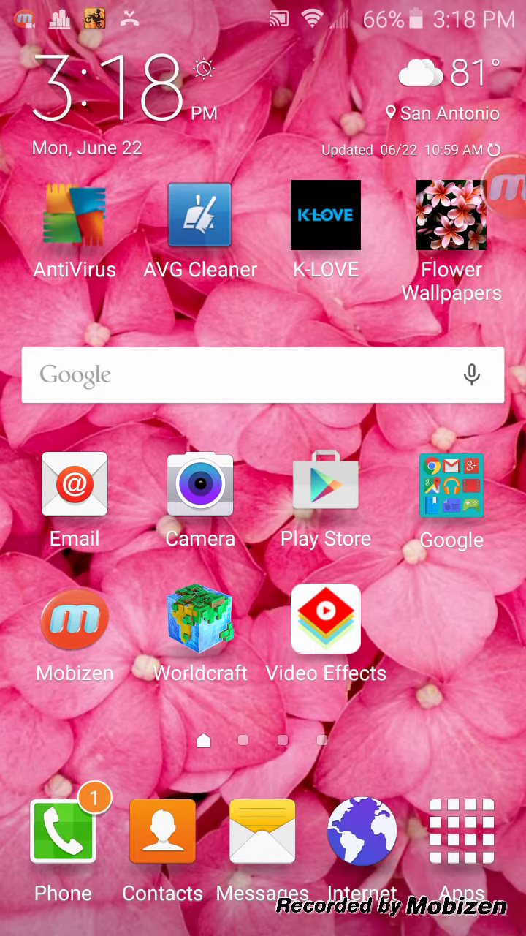
click(451, 484)
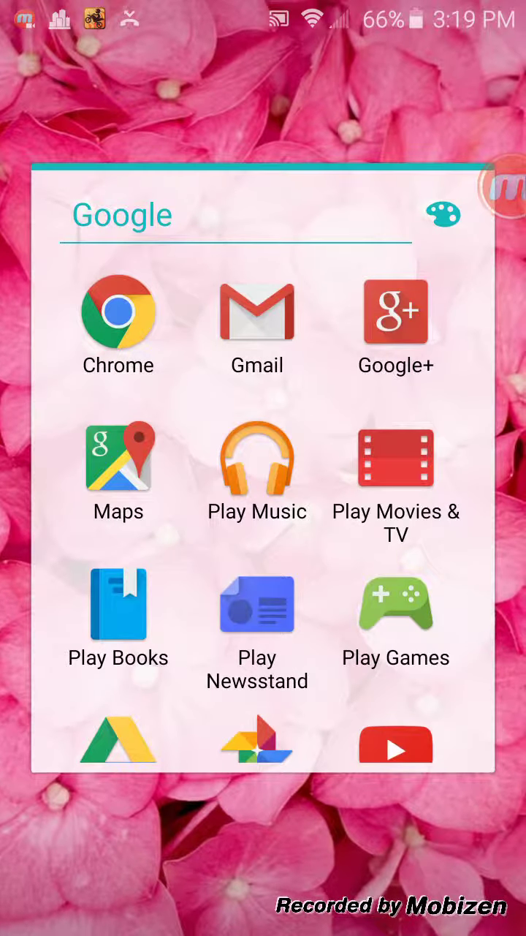
Relaunch YouTube, review the signed-in accounts list in the drawer, then return home
key(Escape)
click(451, 485)
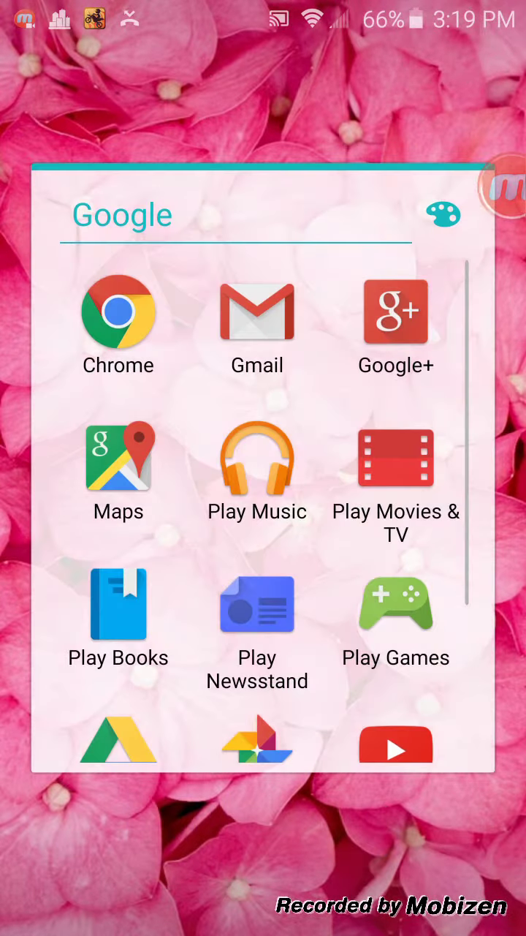
scroll(264, 512, down, 5)
click(396, 533)
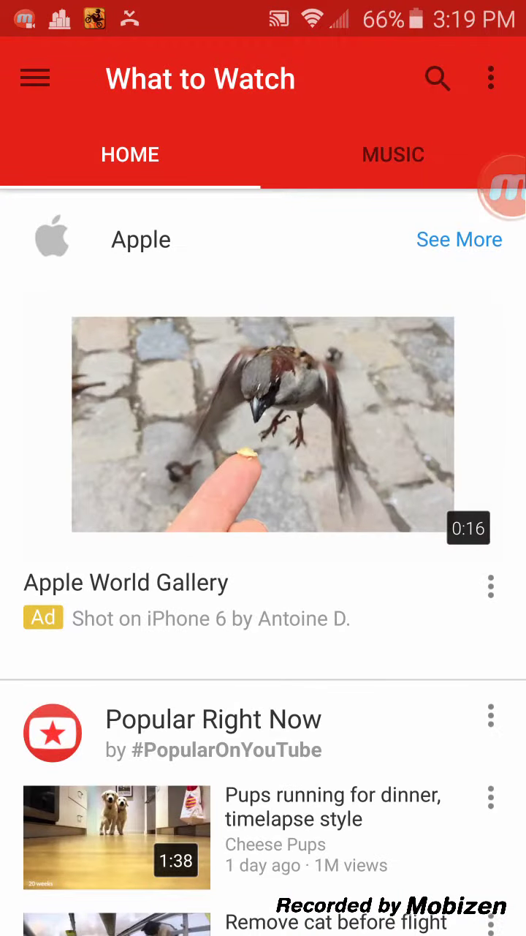
click(35, 78)
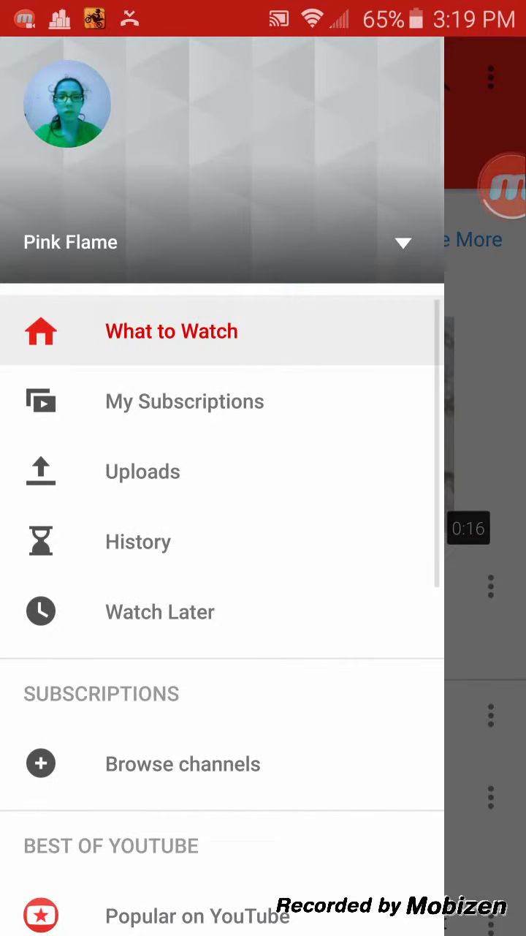
click(403, 242)
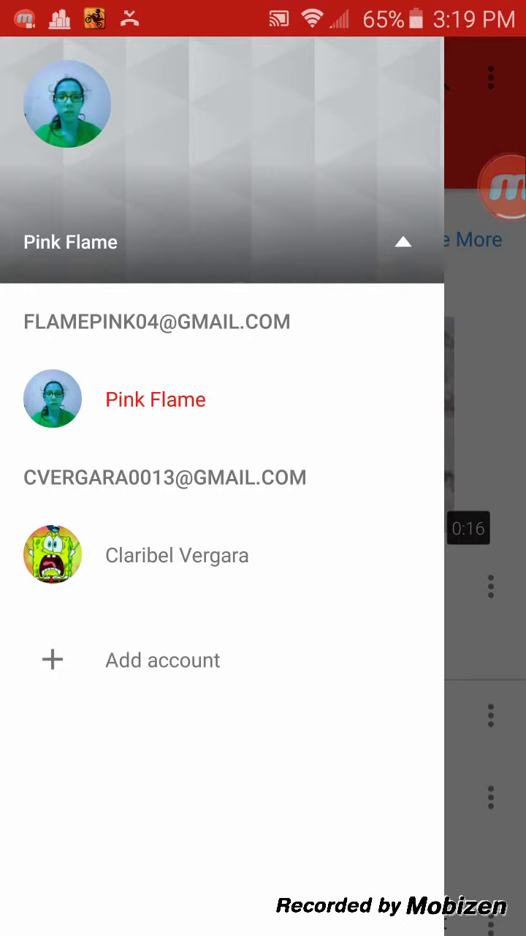
click(486, 409)
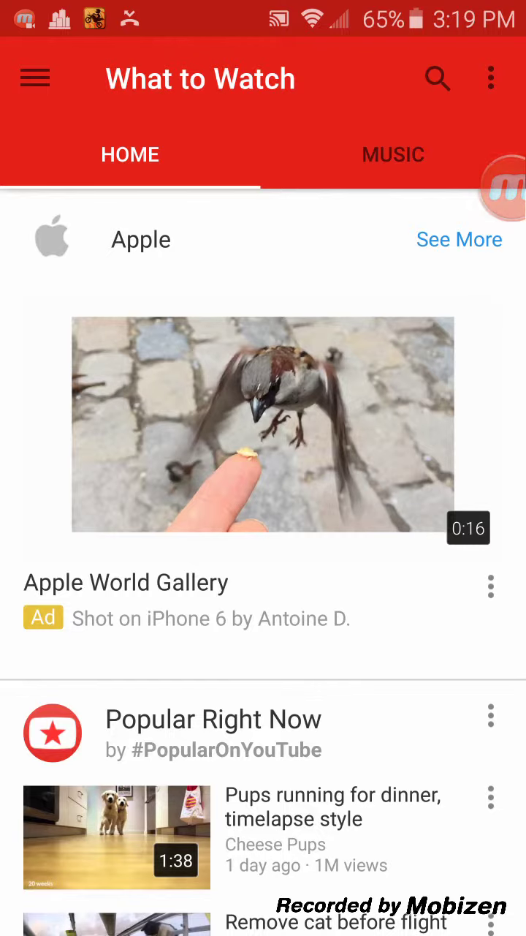
key(Home)
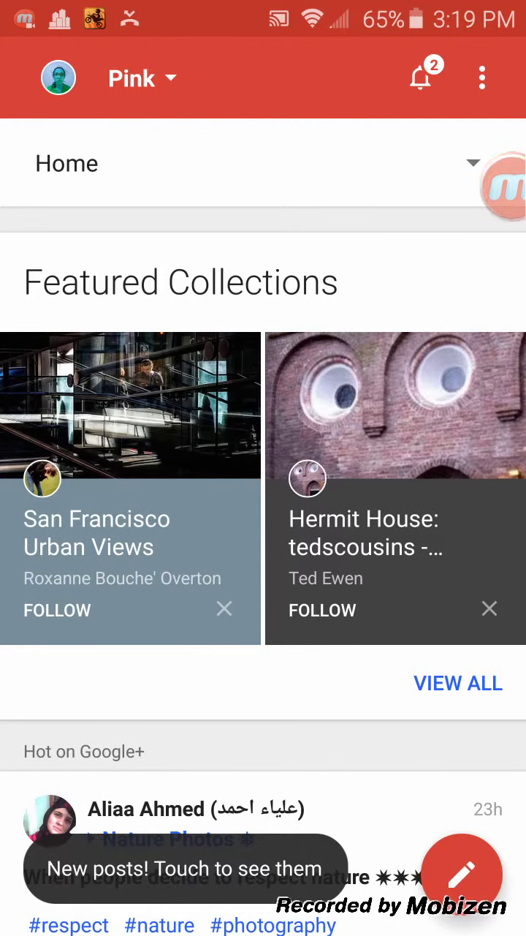
click(143, 78)
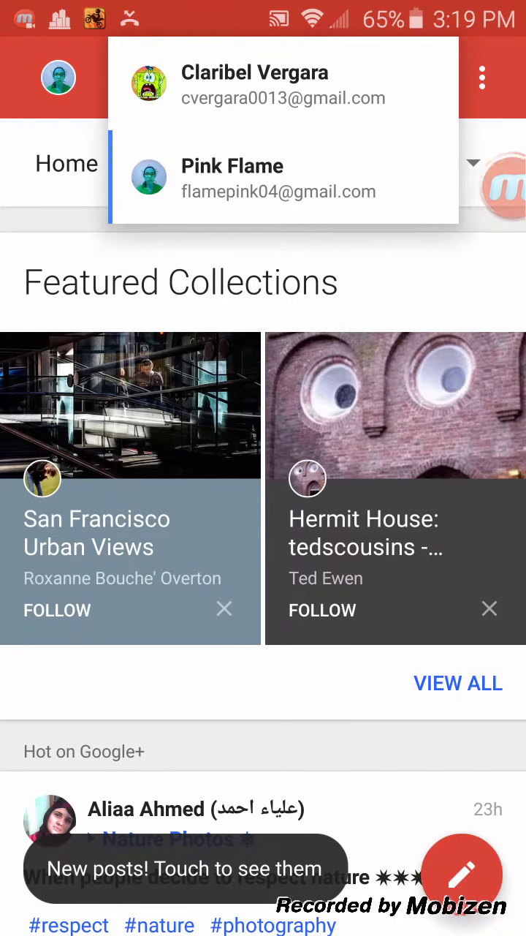
click(149, 439)
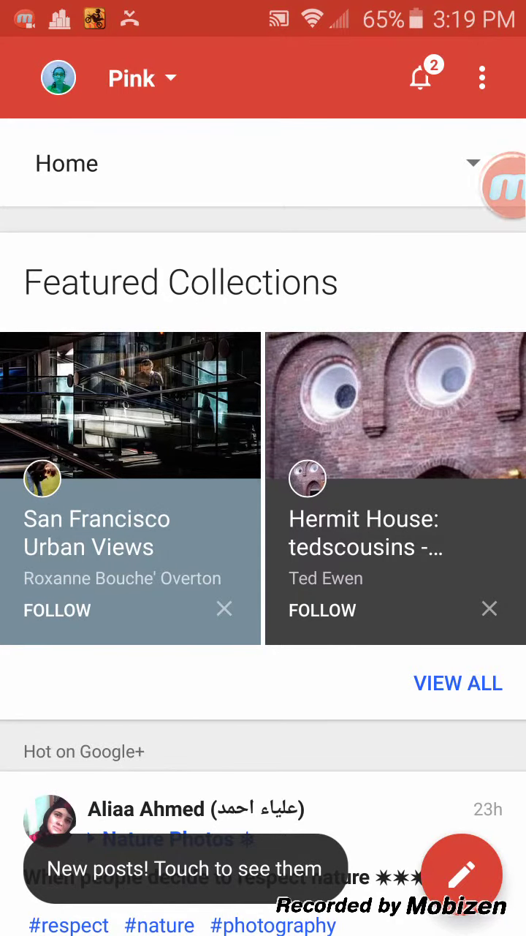
click(356, 163)
click(263, 248)
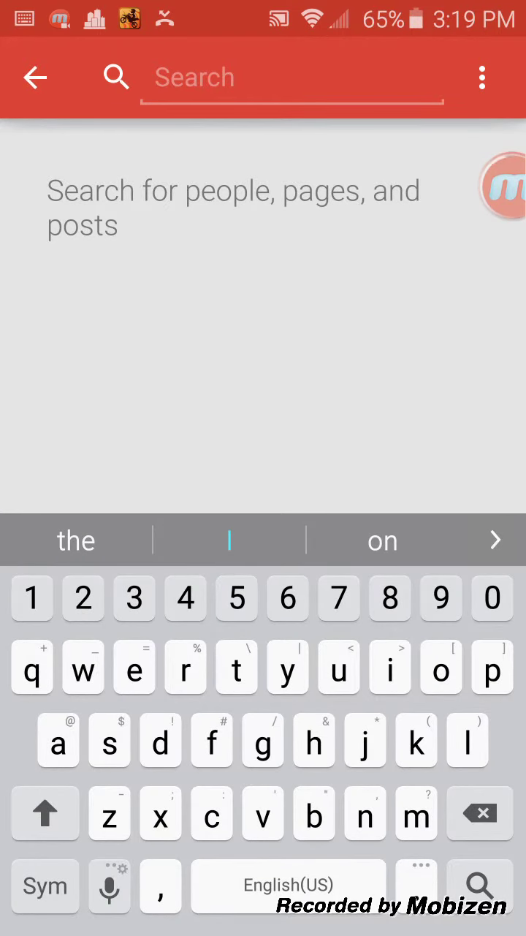
click(493, 670)
text(p)
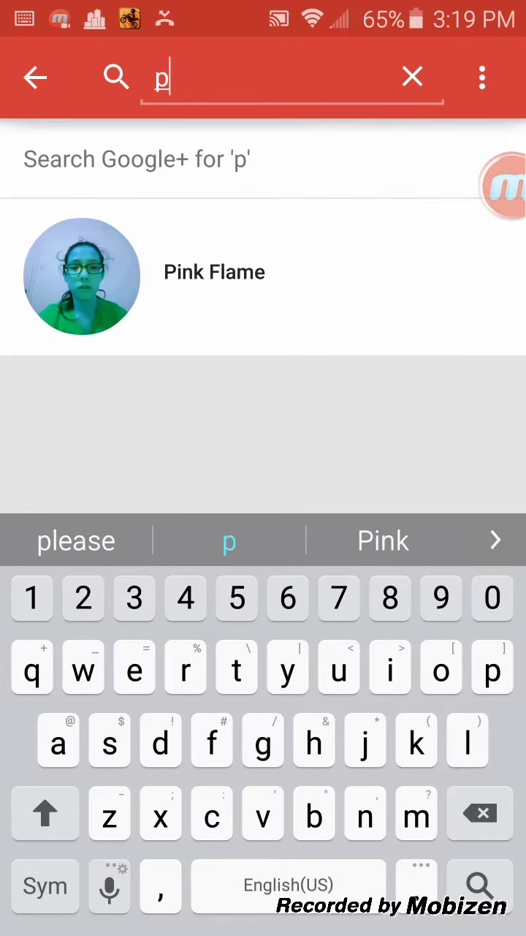
click(219, 270)
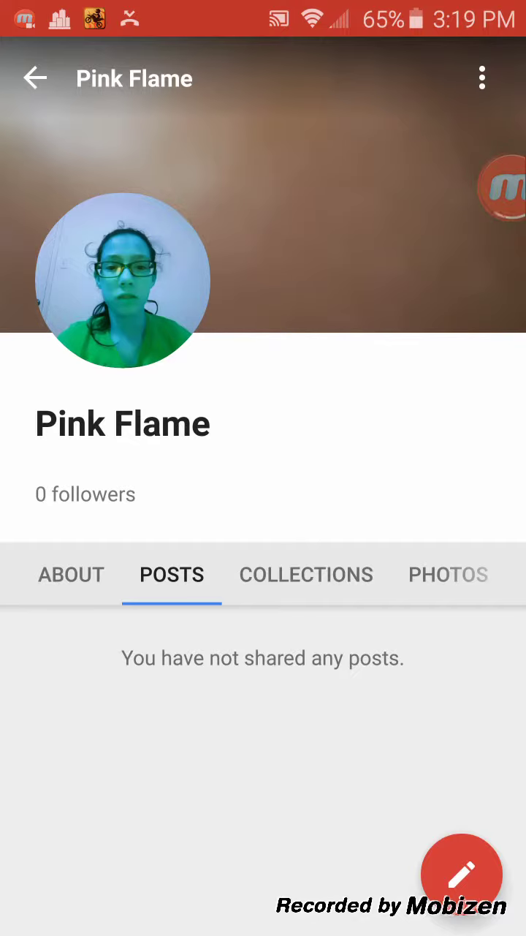
click(483, 78)
click(109, 695)
click(483, 78)
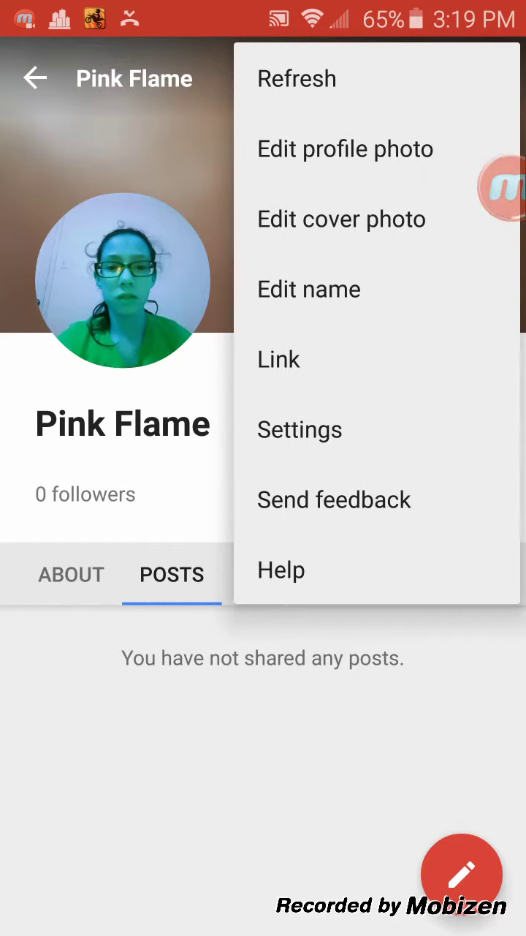
click(345, 148)
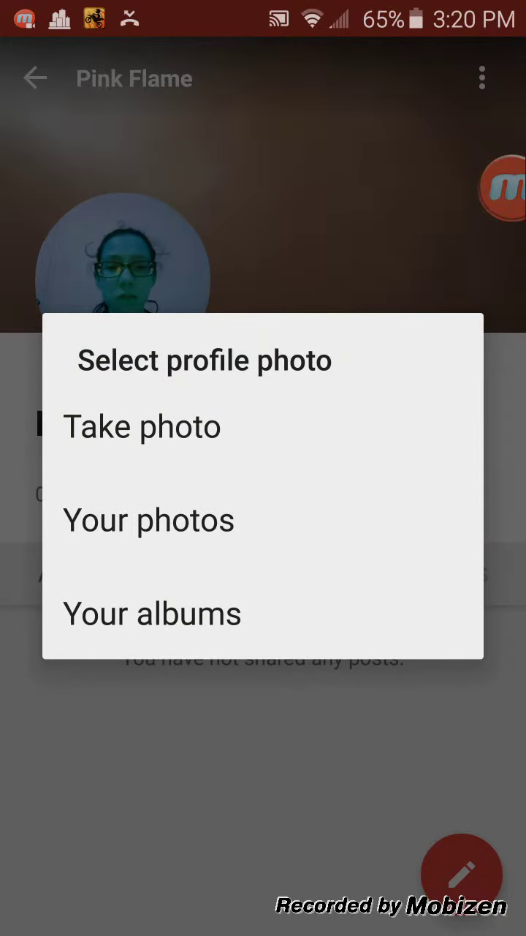
click(149, 519)
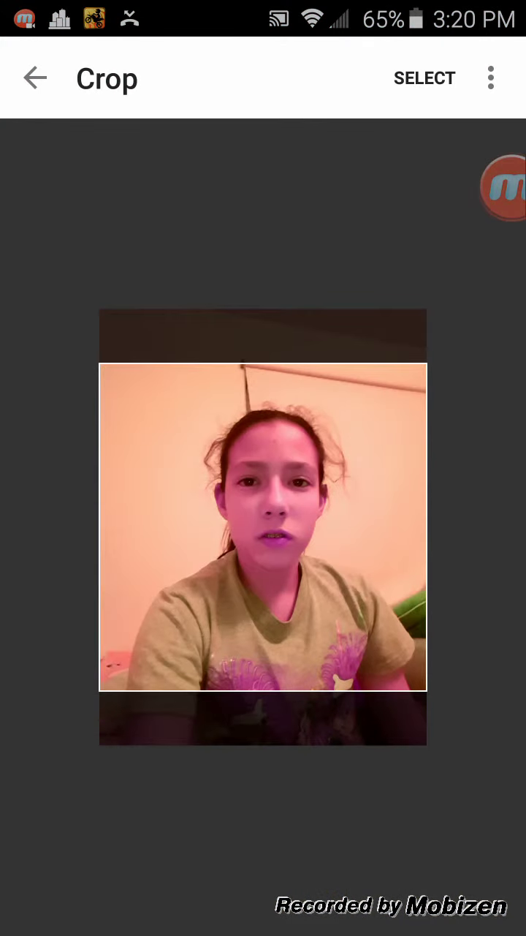
drag(264, 512, 263, 556)
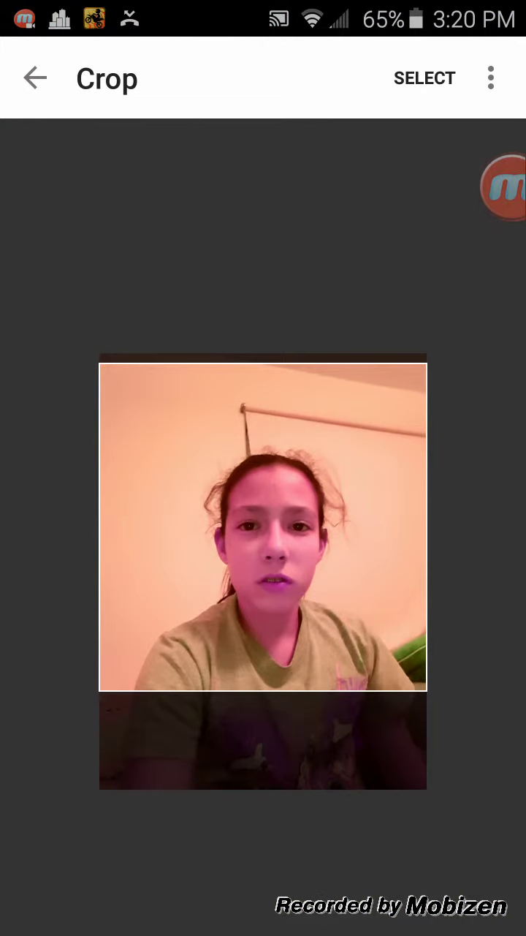
click(425, 78)
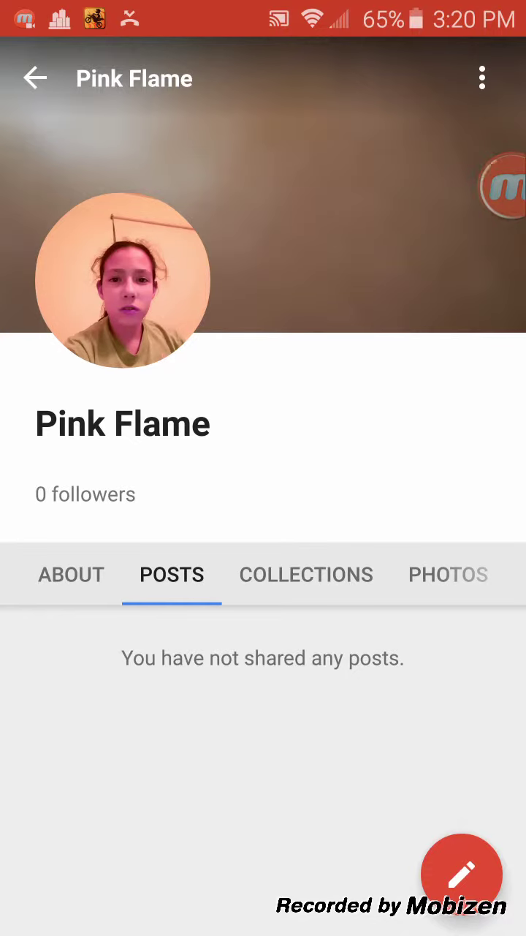
click(35, 78)
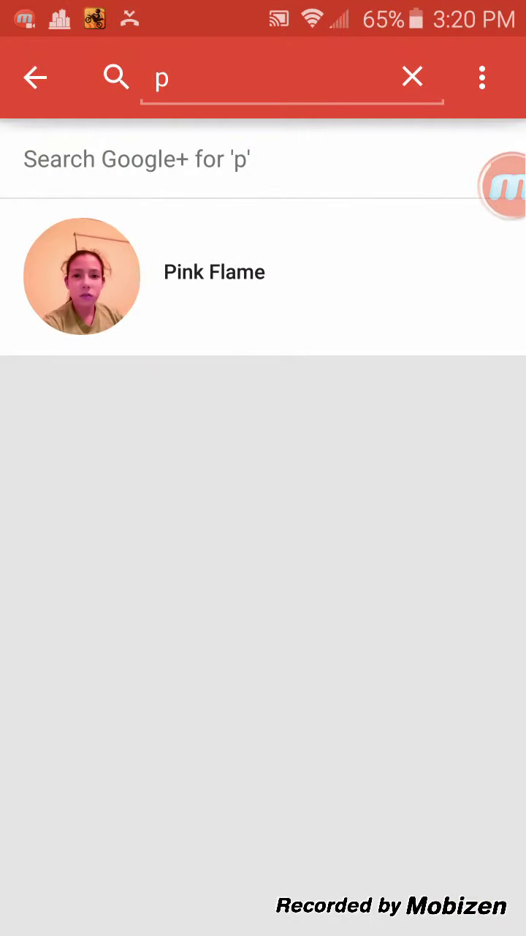
Leave Google+ and relaunch YouTube from the Google apps folder
click(36, 77)
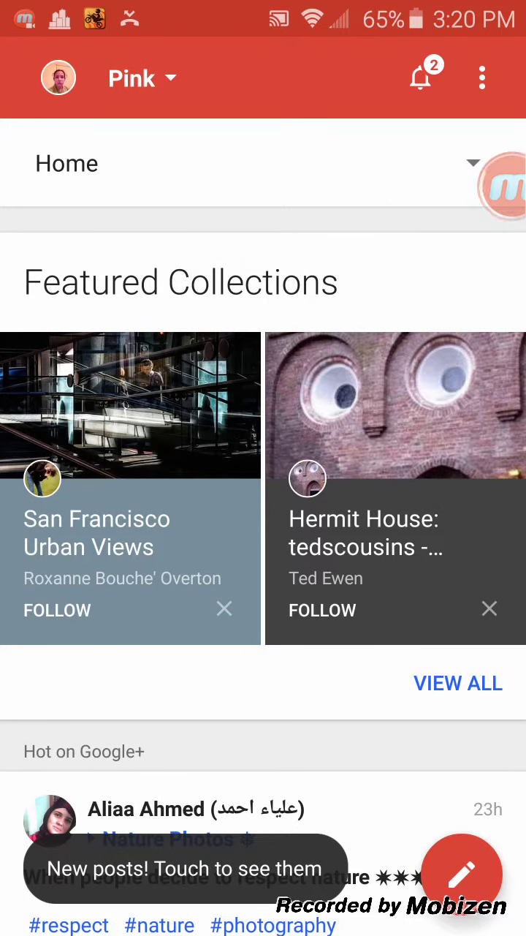
key(Home)
click(447, 476)
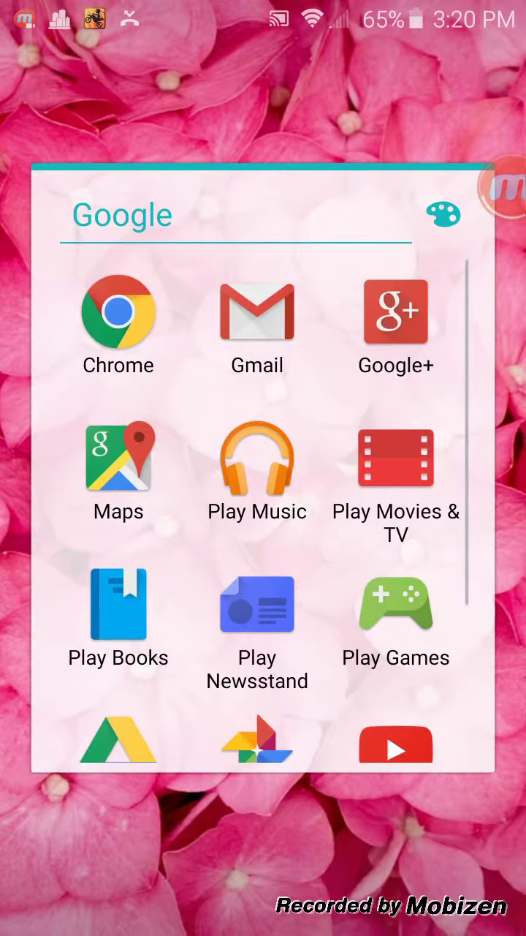
scroll(263, 512, down, 3)
click(393, 533)
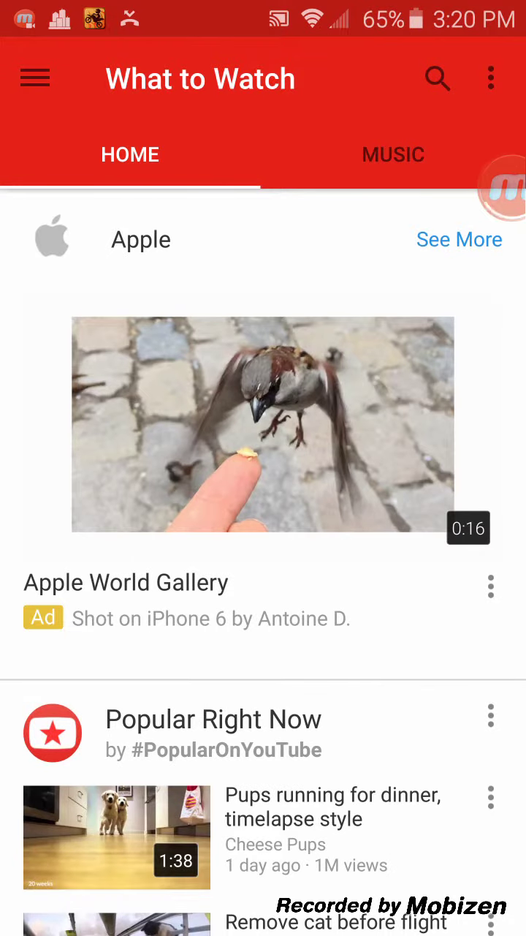
Switch YouTube to the Pink Flame account and view its channel home page
click(35, 78)
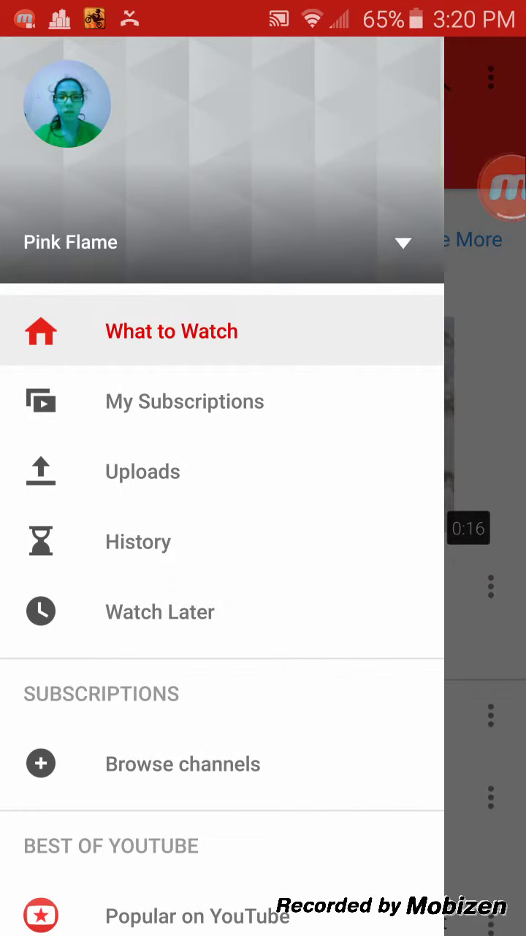
click(403, 242)
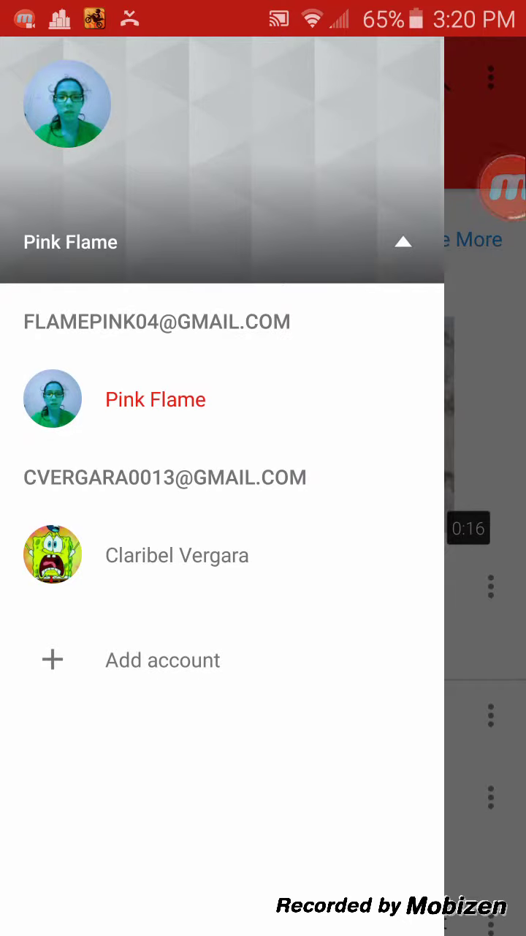
click(155, 399)
click(142, 470)
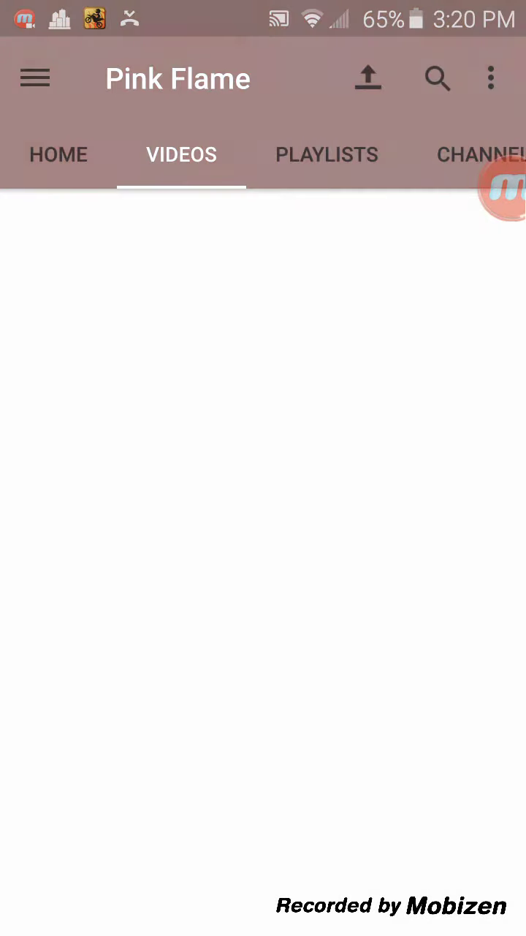
click(59, 154)
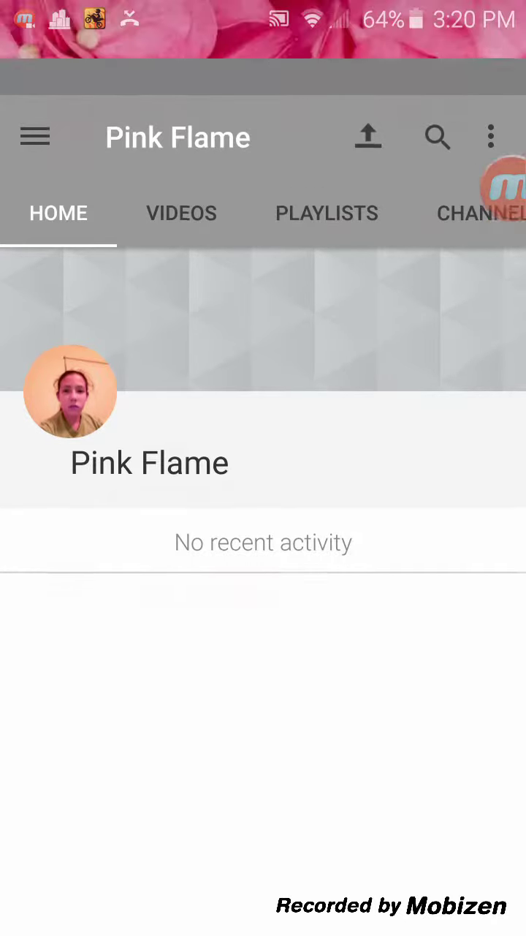
key(Home)
click(435, 378)
Relaunch YouTube, pick the Pink Flame account, confirm it in the menu, then return home
click(396, 540)
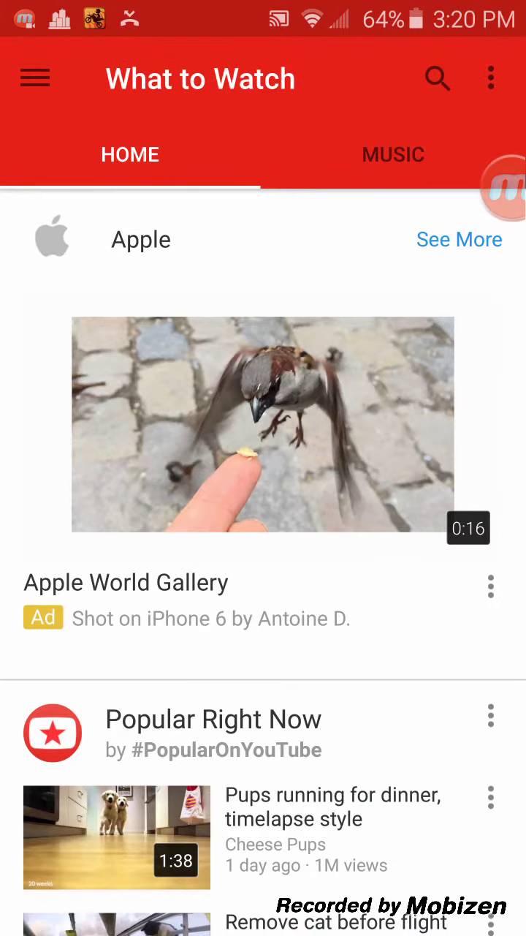
drag(8, 512, 204, 512)
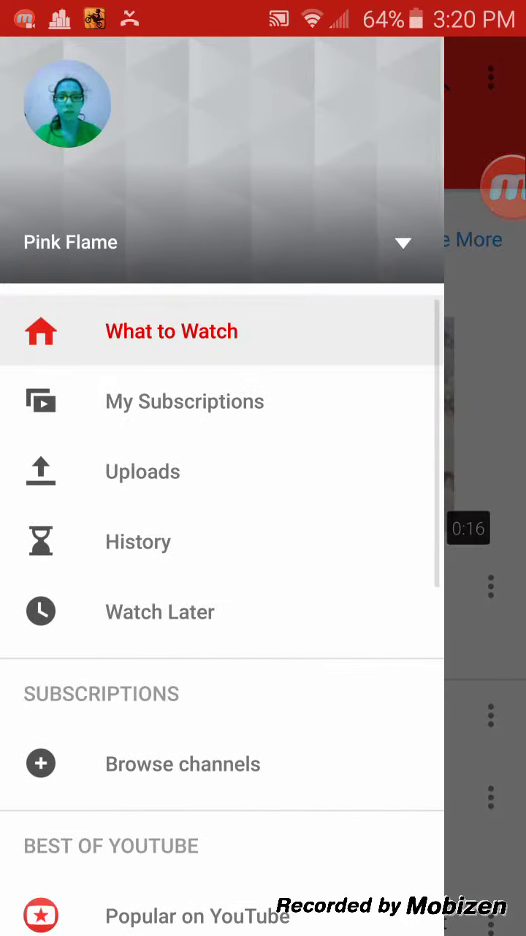
click(404, 242)
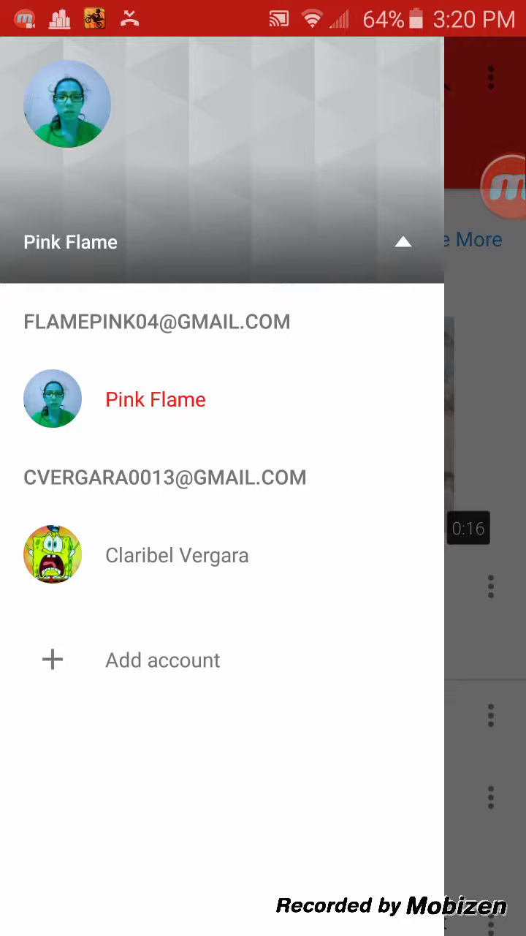
click(177, 554)
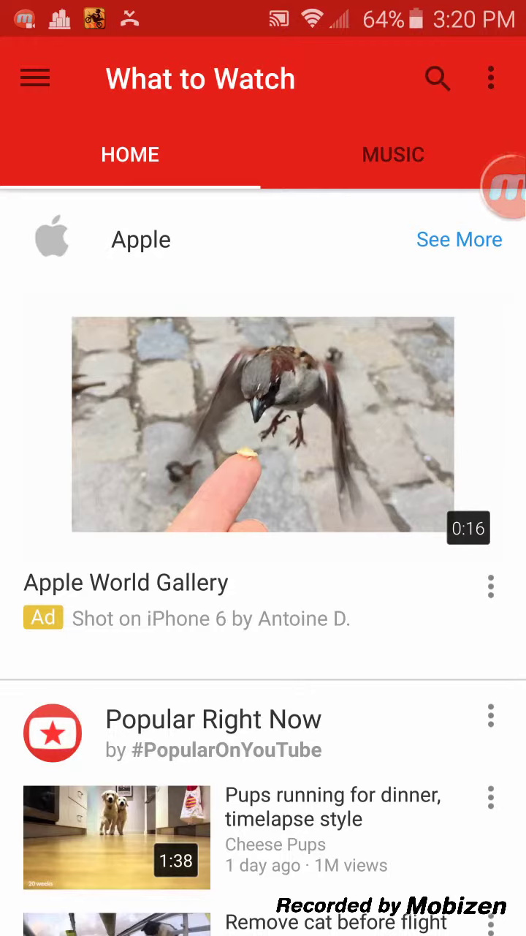
click(34, 79)
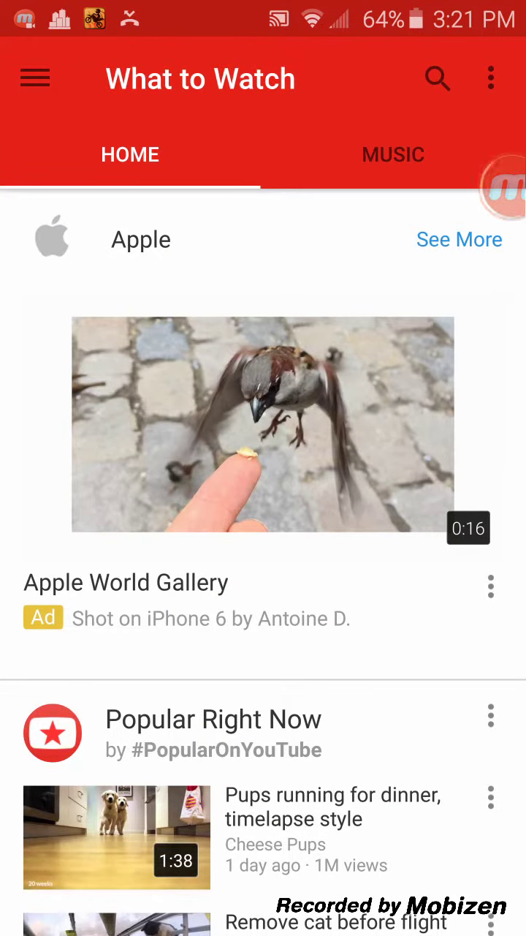
key(Home)
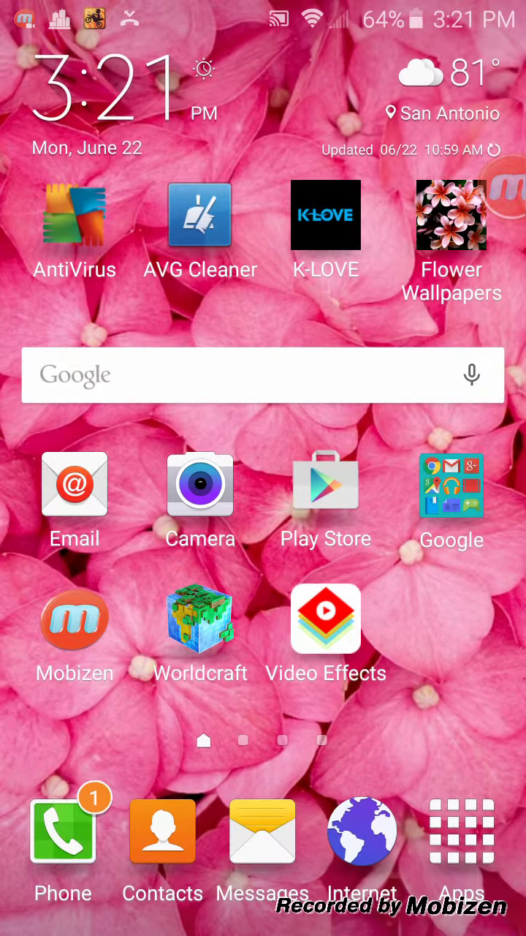
Launch YouTube and open the Pink Flame channel's HOME tab via Uploads in the drawer
click(451, 486)
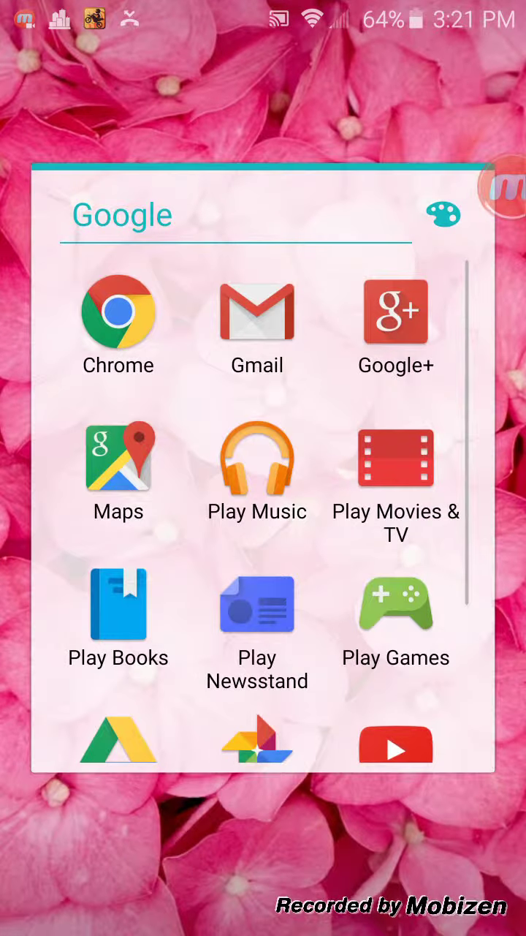
scroll(263, 512, down, 3)
click(395, 543)
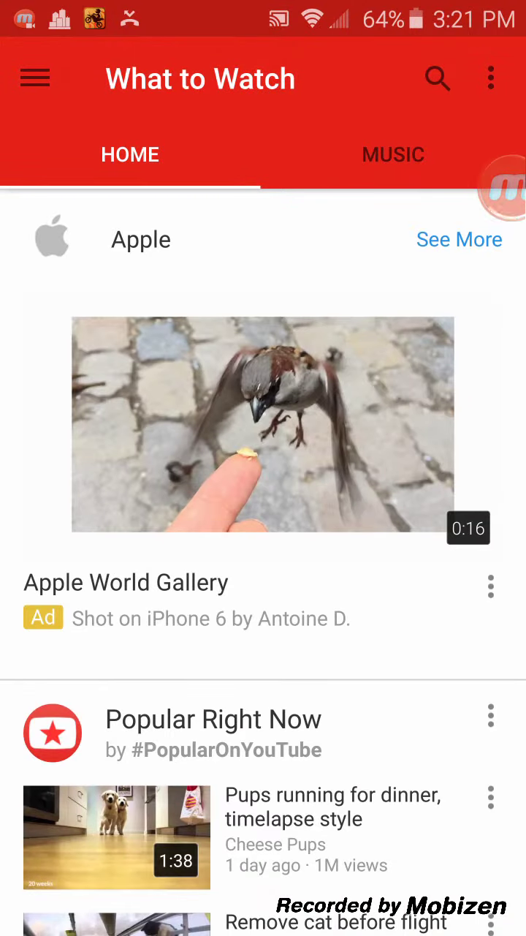
click(34, 78)
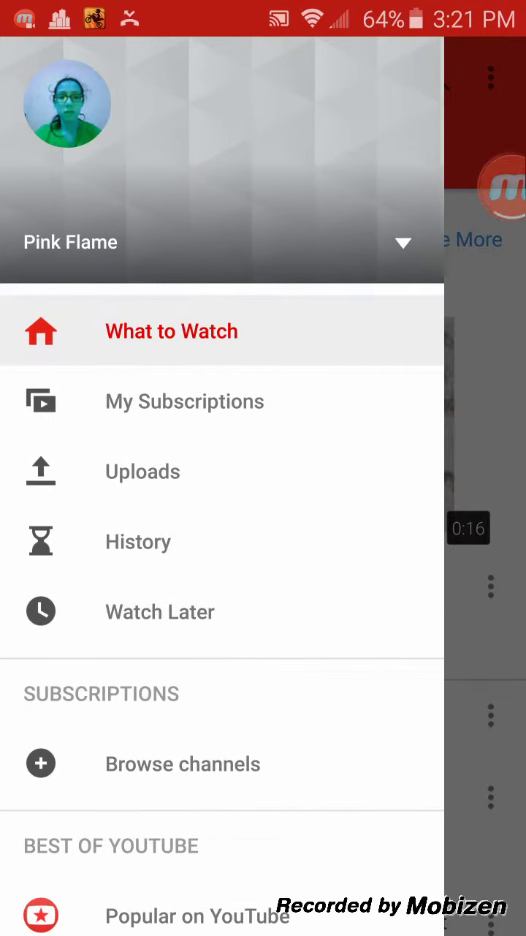
click(67, 107)
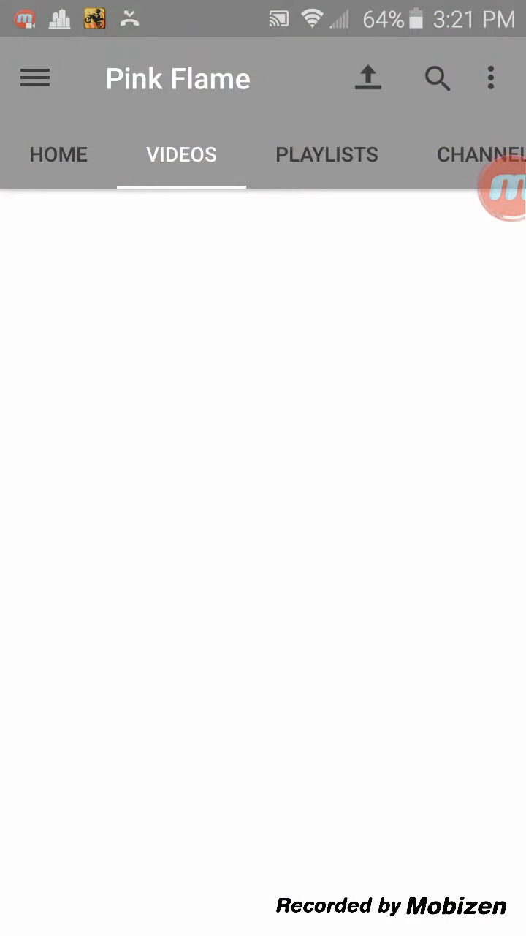
click(58, 154)
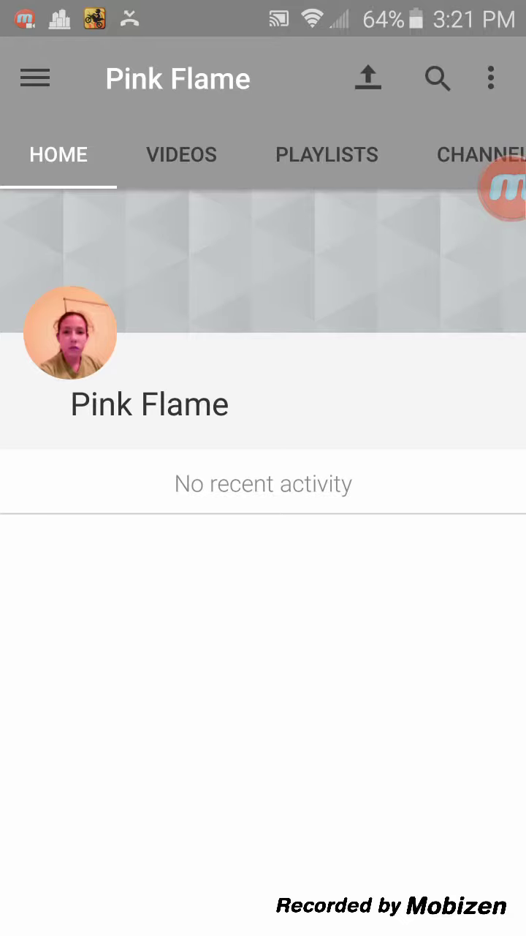
Go back from the channel page and tap repeatedly at the Google folder position
click(35, 78)
click(475, 468)
click(503, 190)
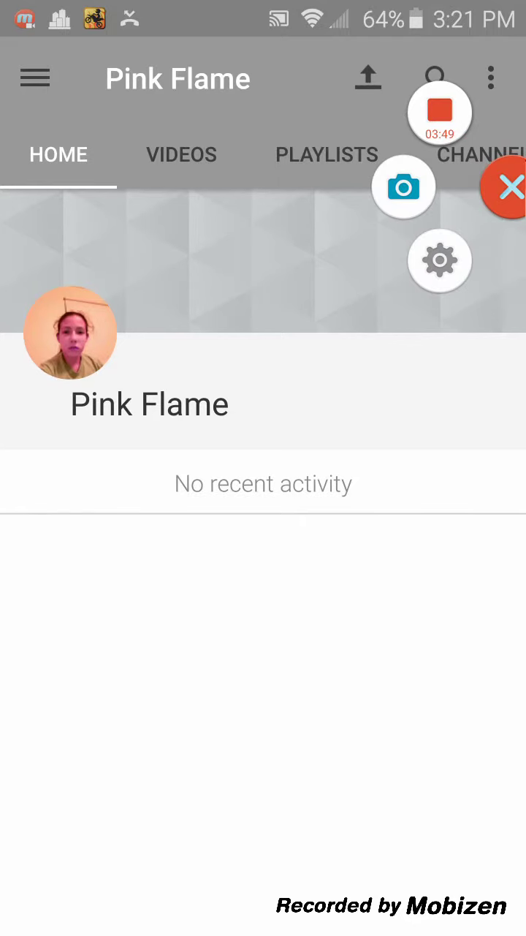
click(512, 191)
click(503, 188)
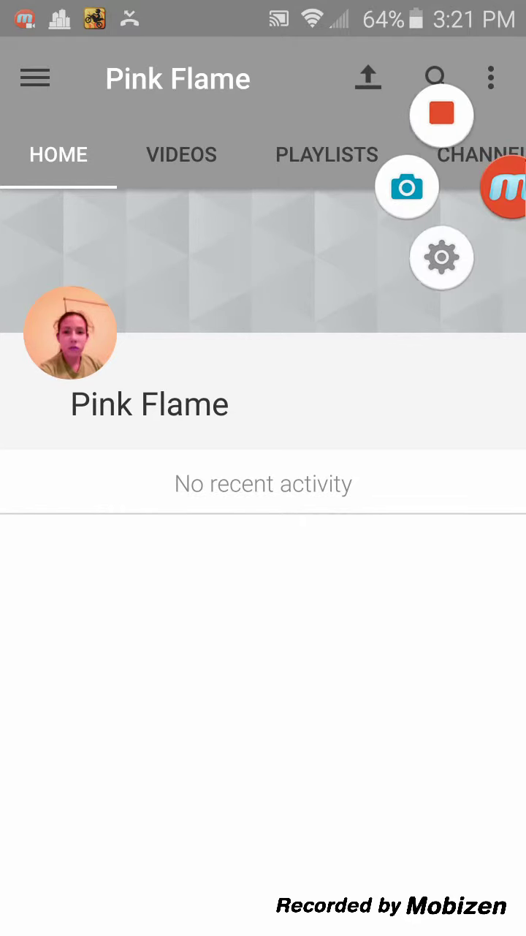